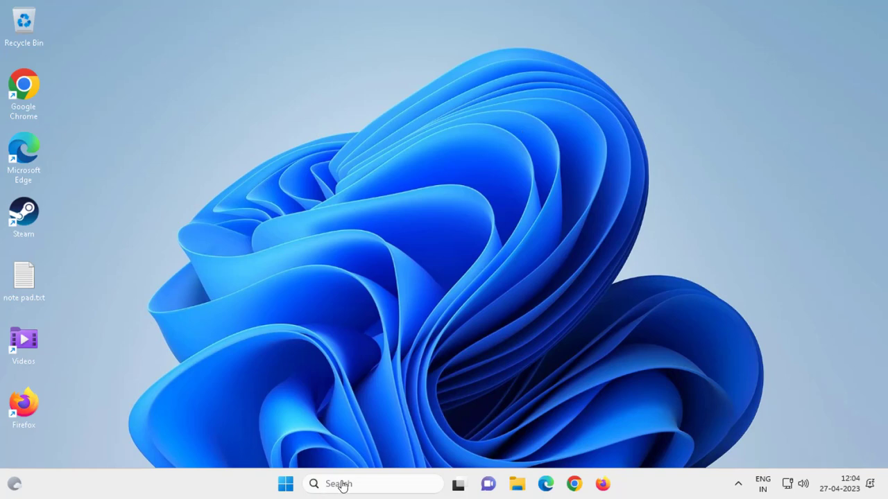
- Search the PC for 'sevi' and open the Services app from the results
left_click(363, 484)
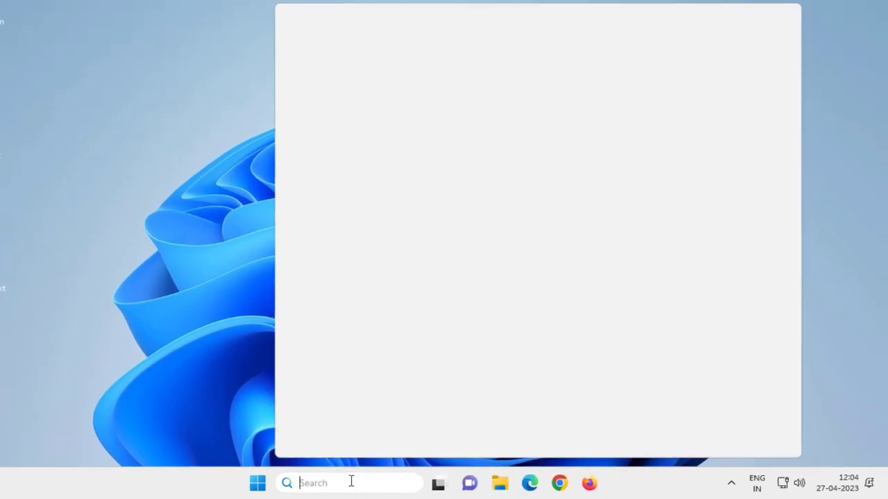
type("sev")
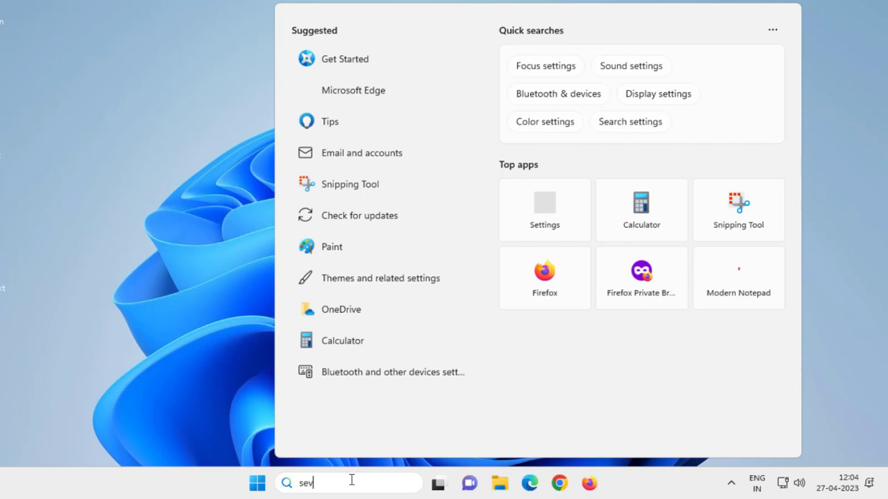
type("i")
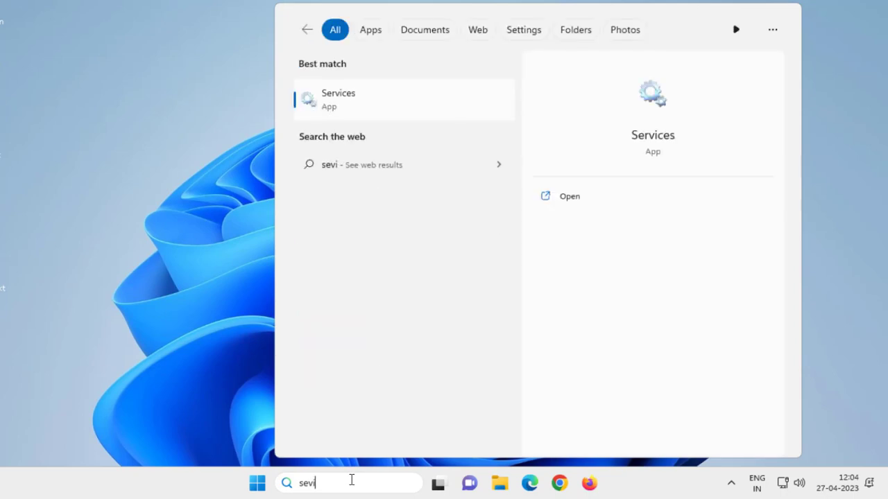
left_click(573, 206)
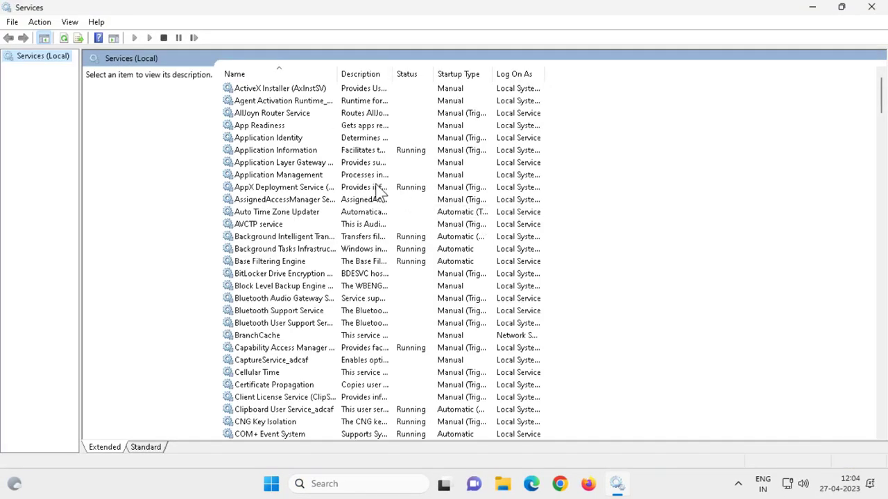
- Jump to the W services in the list and select the Windows Search service
left_click(319, 177)
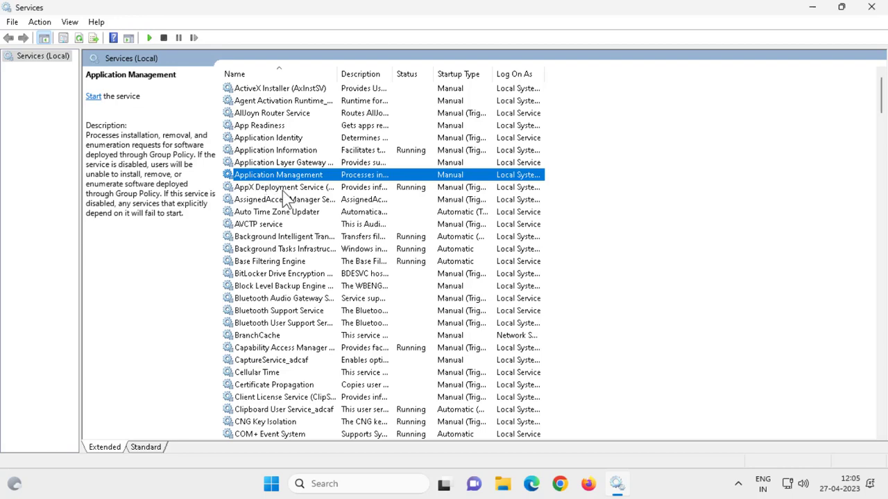
key("w")
key("Down")
key("Down")
key("Down")
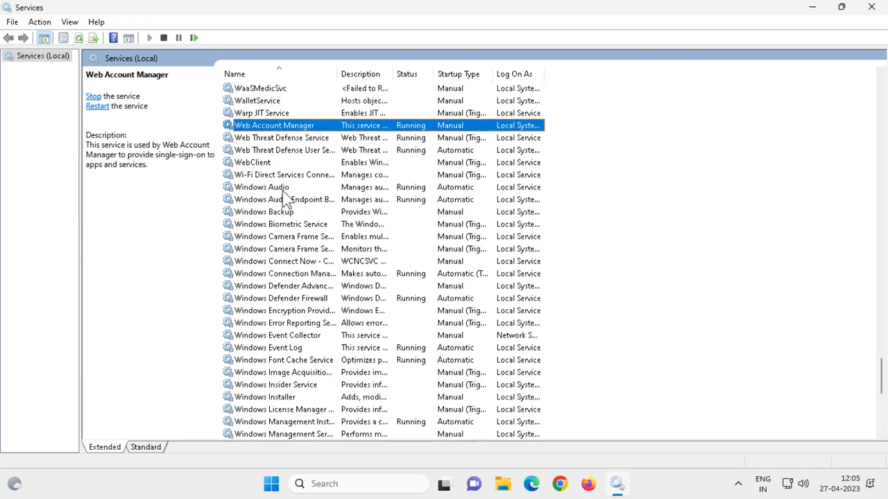
key("Down")
key("Down")
key("Down")
key("Down")
key("Down")
key("Down")
key("Down")
key("Down")
key("Down")
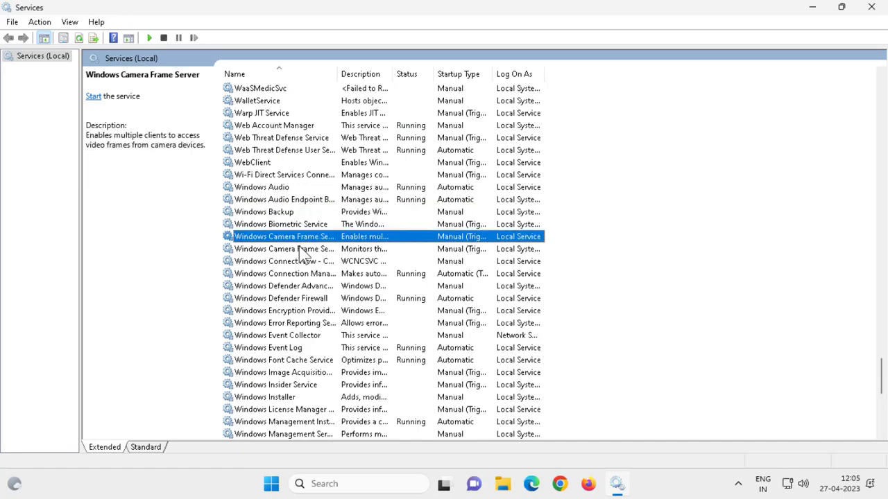
key("Down")
key("Down")
key("Down")
scroll(303, 311, "down", 2)
key("Down")
key("Down")
key("Down")
key("Down")
key("Down")
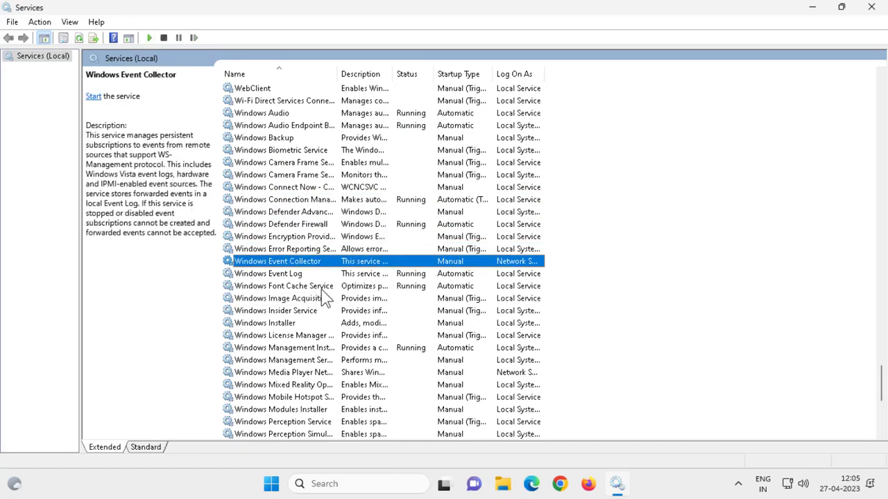
key("Down")
key("Down")
key("Down")
key("Down")
key("Down")
key("Down")
key("Down")
key("Down")
scroll(323, 300, "down", 3)
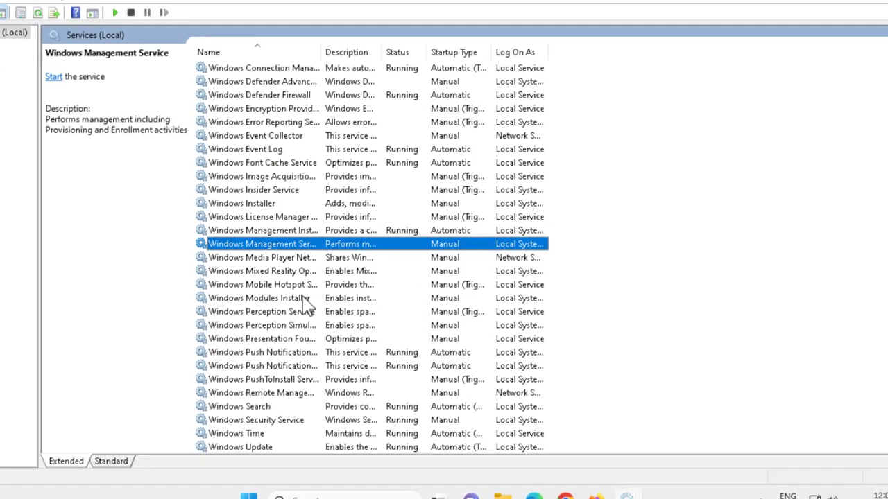
key("Down")
key("Down")
key("Down")
key("Down")
key("Down")
key("Down")
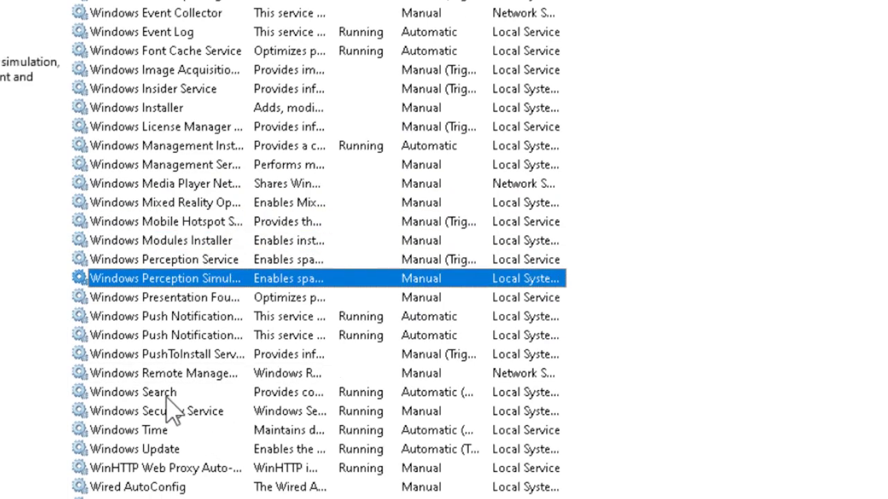
left_click(166, 398)
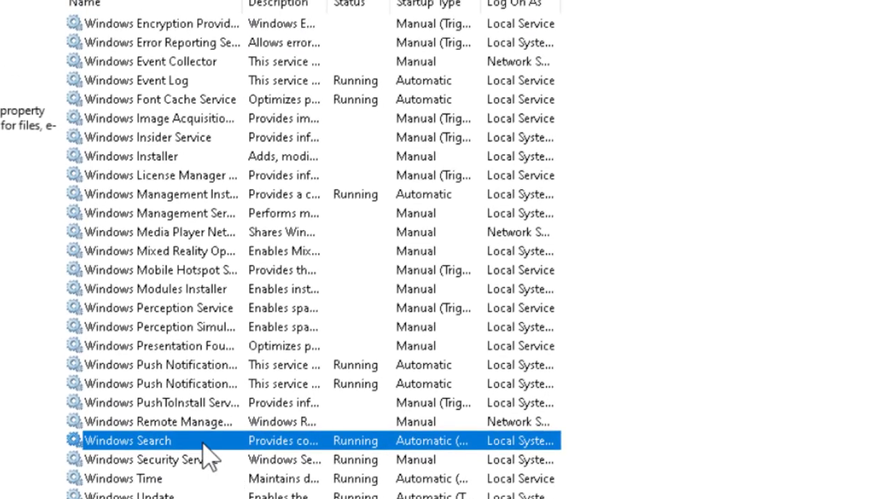
- Stop Windows Search, apply Automatic startup type, then start the service again
double_click(203, 434)
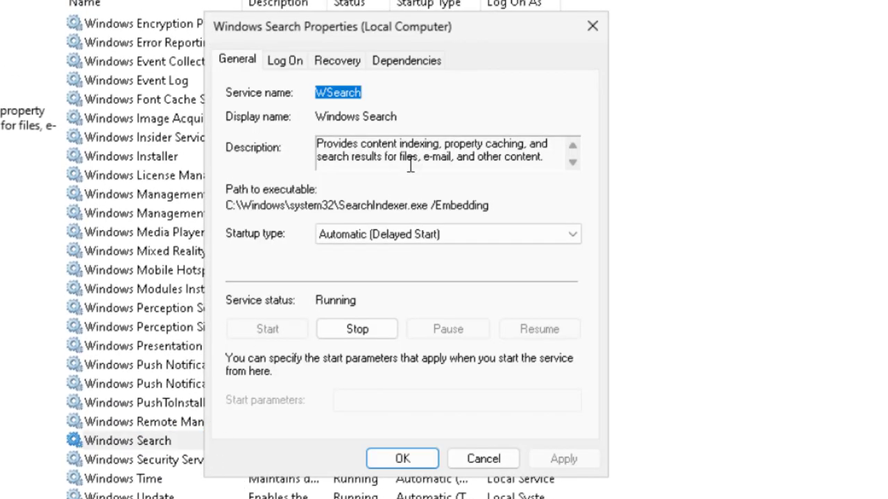
left_click(373, 339)
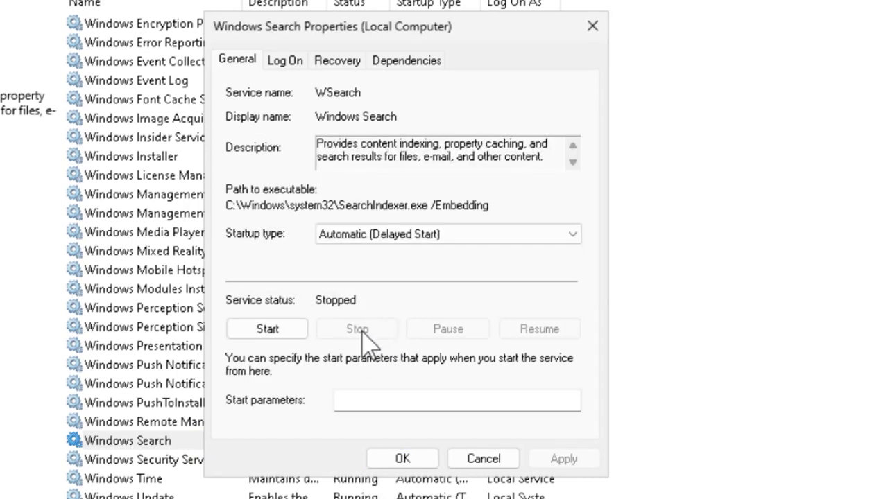
left_click(373, 237)
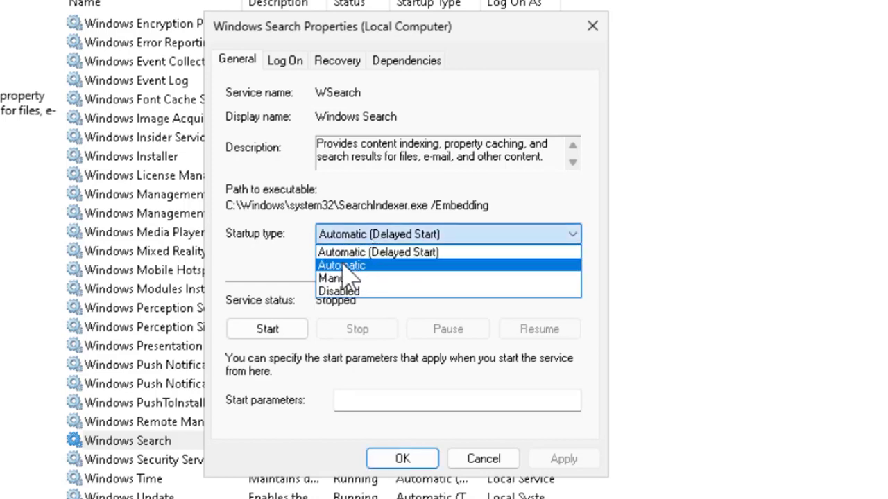
left_click(348, 267)
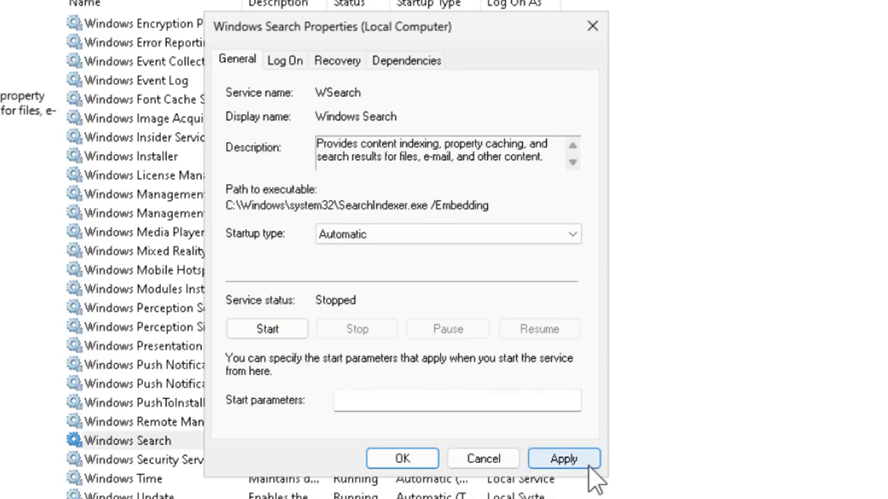
left_click(563, 460)
left_click(282, 335)
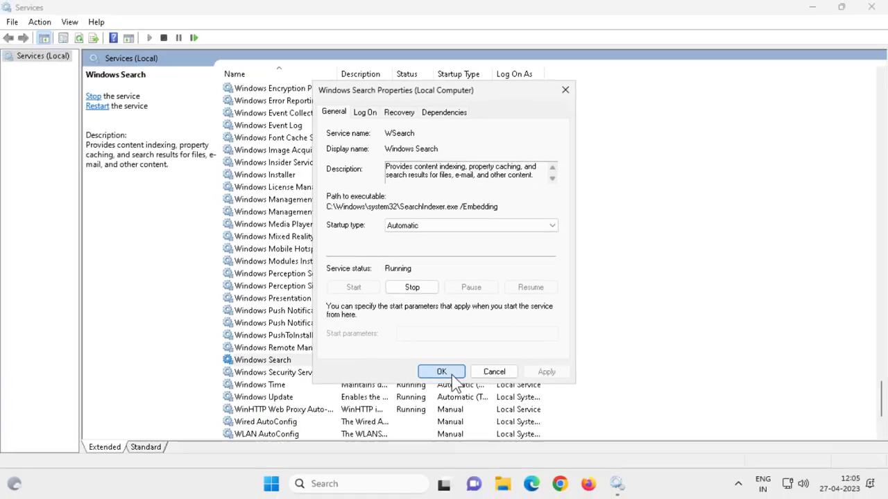
- Confirm the service properties, close Services, and search the PC for 'indexing'
left_click(411, 458)
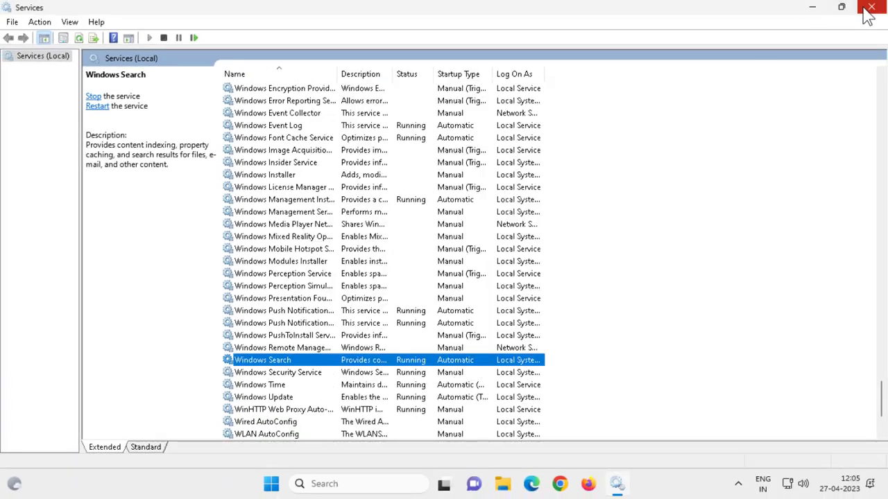
left_click(871, 9)
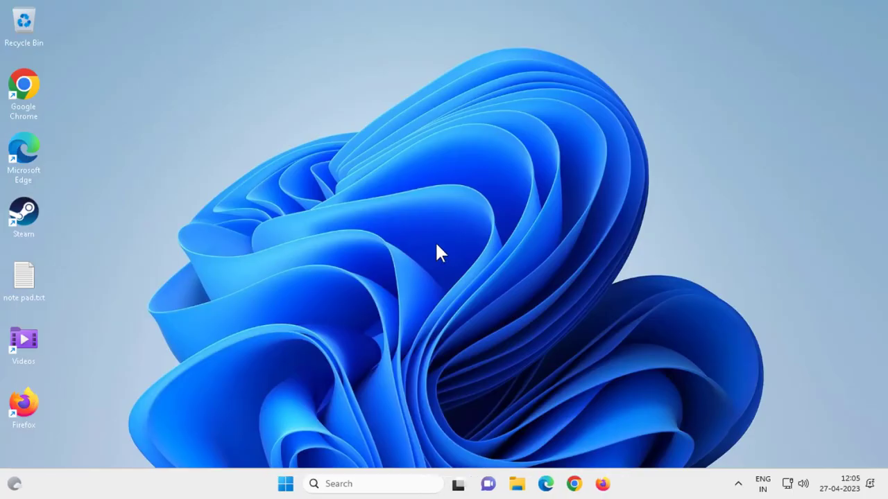
left_click(382, 483)
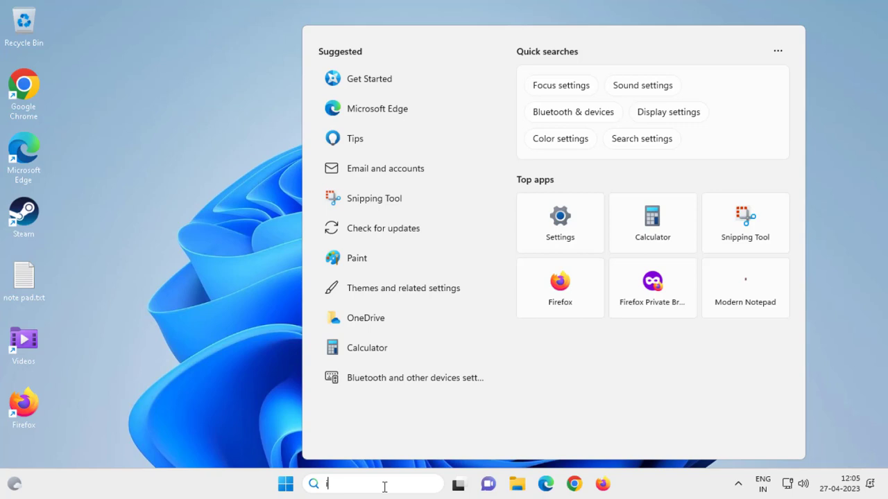
type("inde")
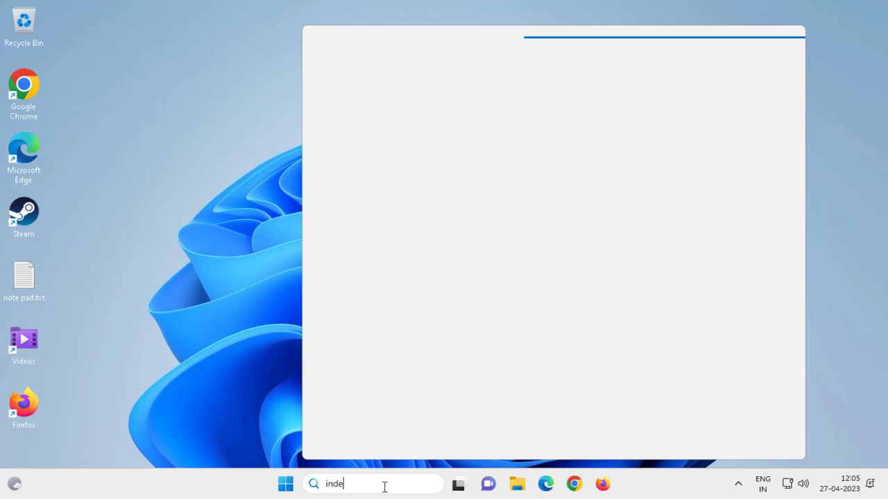
type("xing")
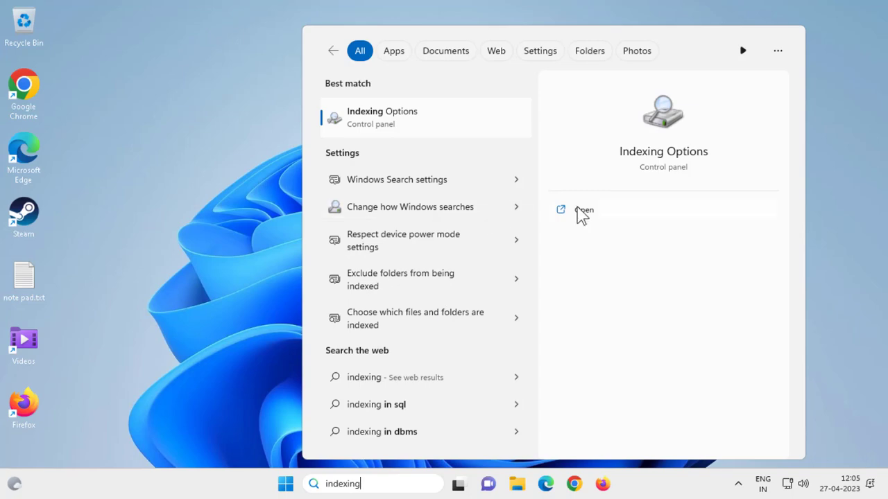
- Open Indexing Options and confirm a full rebuild of the search index from Advanced settings
left_click(577, 210)
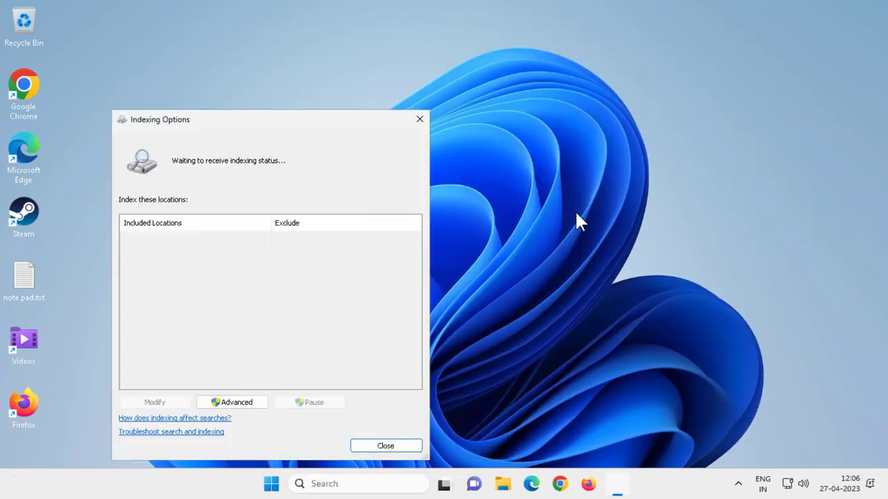
left_click_drag(300, 124, 454, 79)
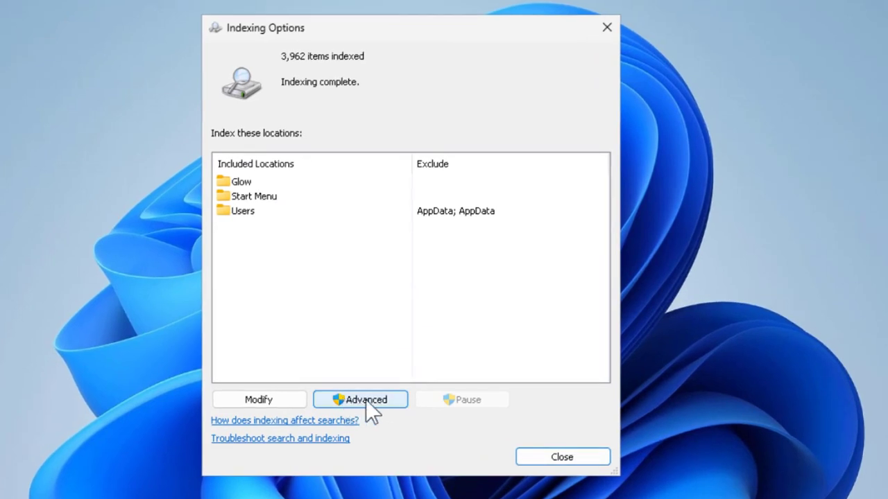
left_click(366, 399)
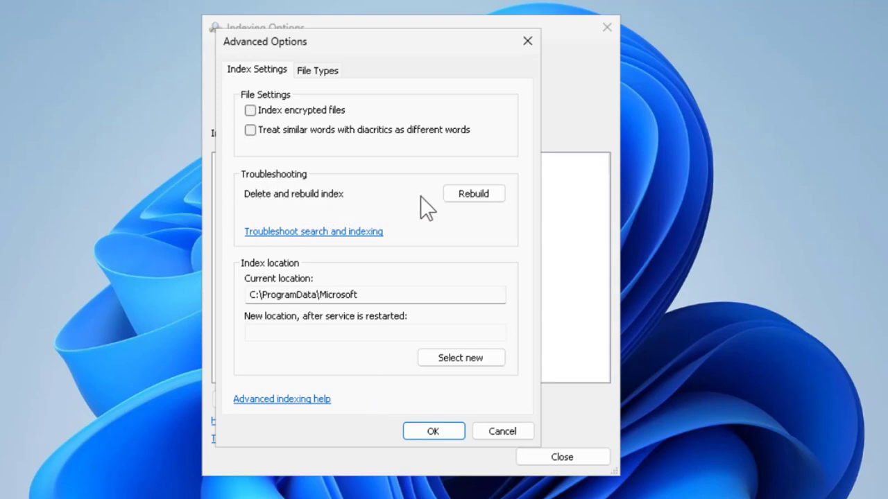
left_click(490, 196)
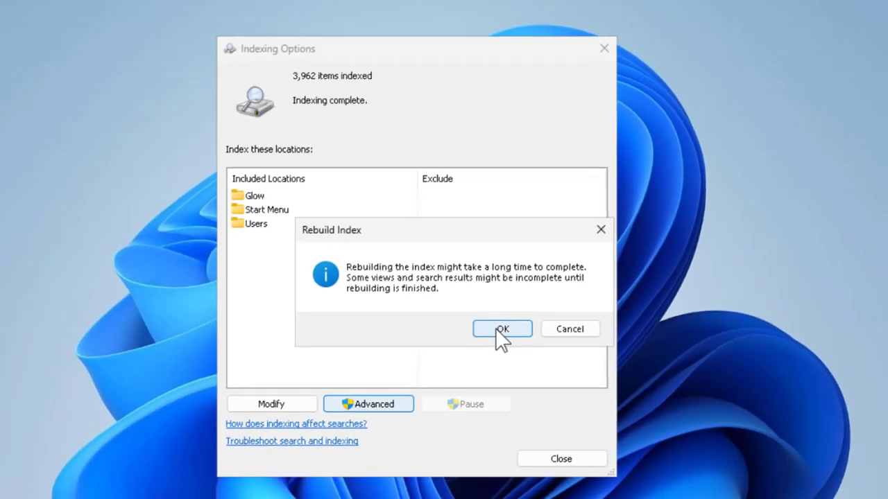
left_click(527, 369)
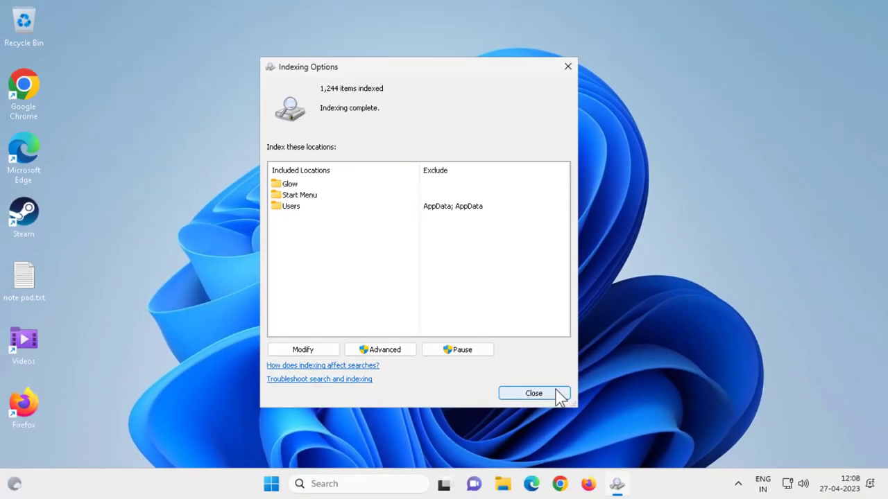
- Close Indexing Options and bring up the Windows Start menu
left_click(534, 393)
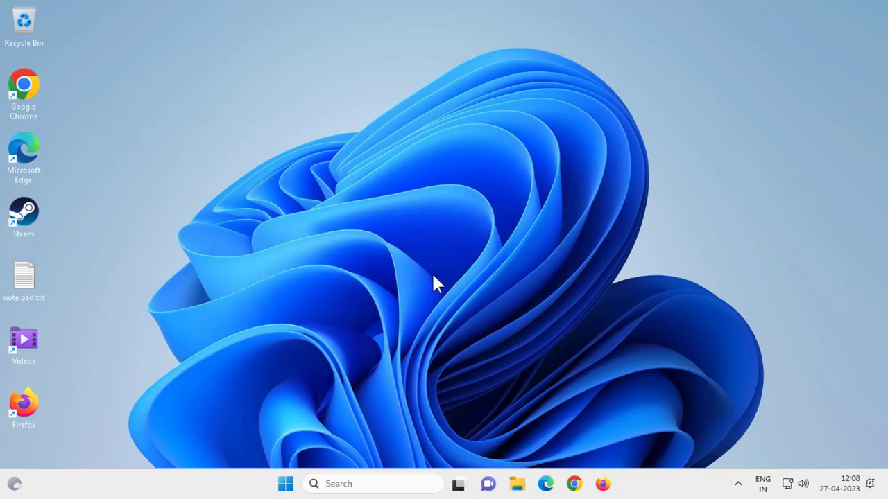
left_click(288, 484)
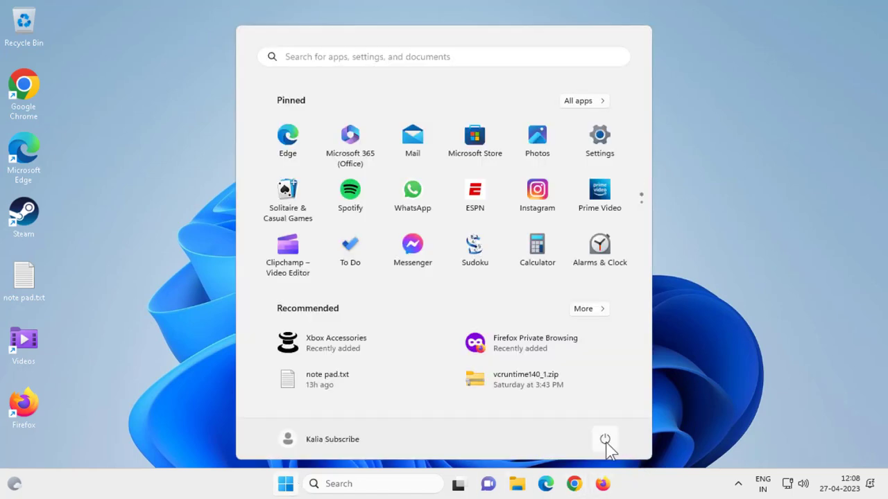